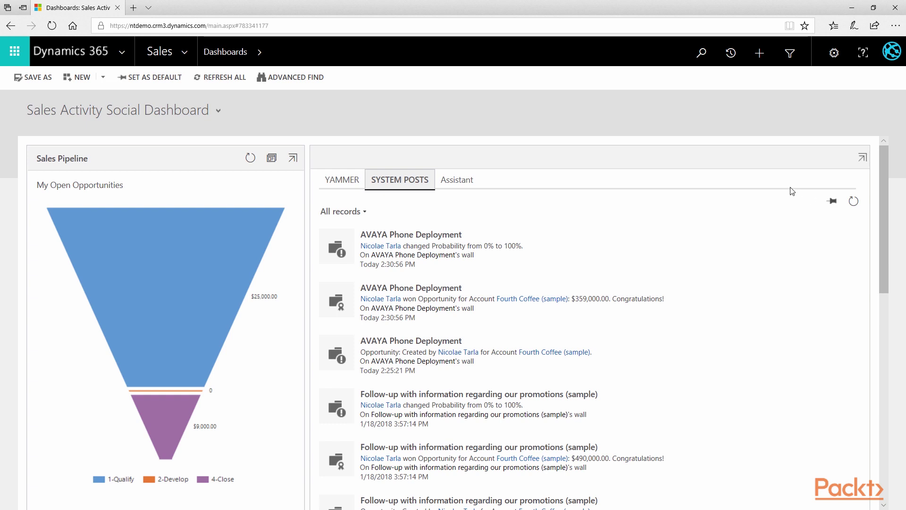
Switch to the Project Service area and scroll its sitemap to reveal the Settings group.
click(182, 51)
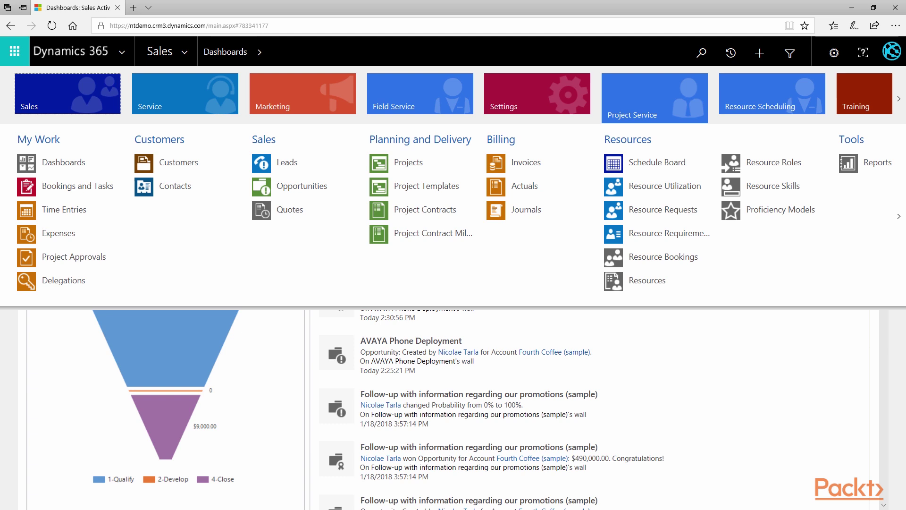
click(898, 217)
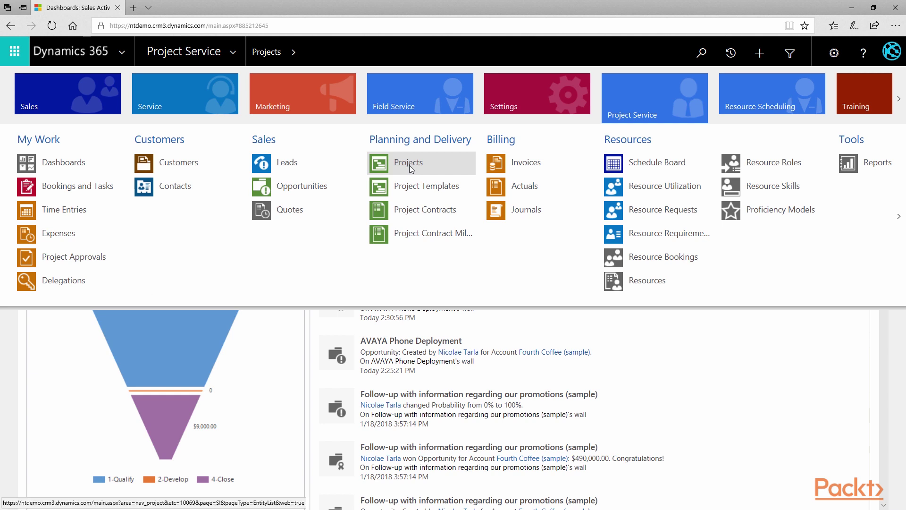
Filter the active projects list to Stage Name equals Quote.
click(409, 169)
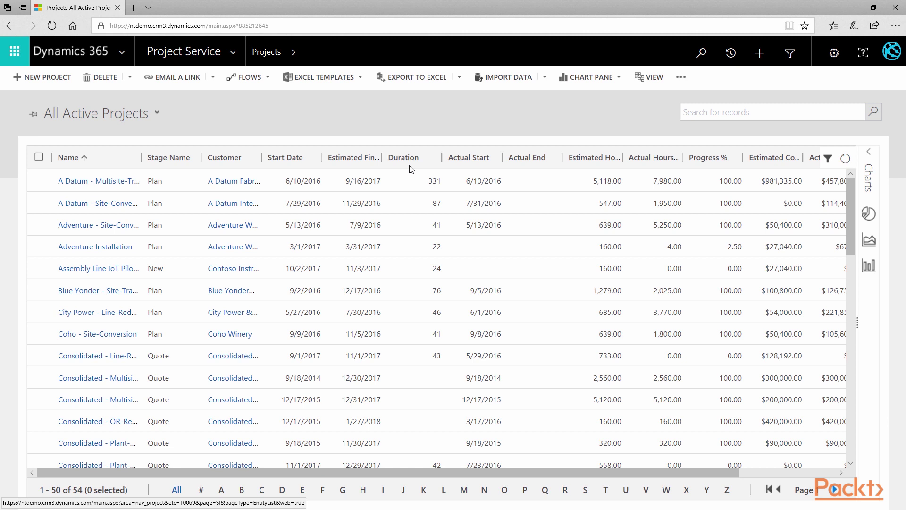
click(828, 160)
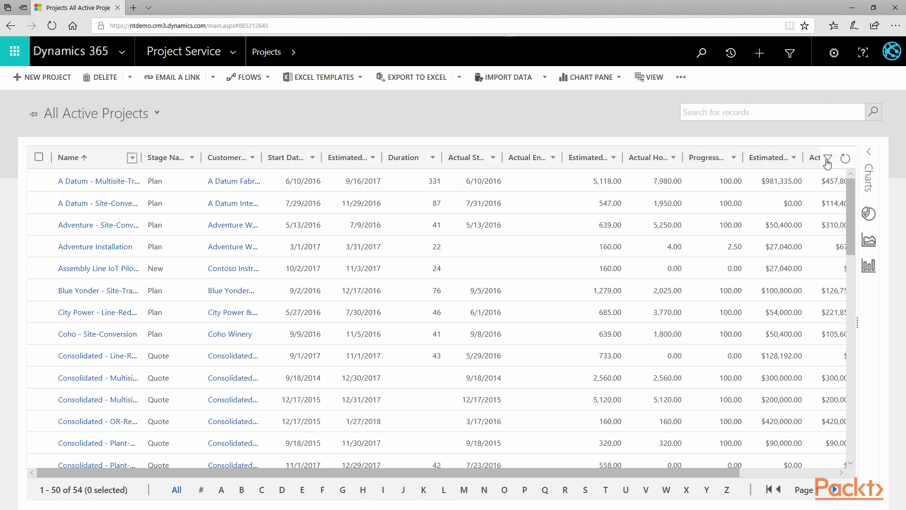
click(192, 157)
click(222, 239)
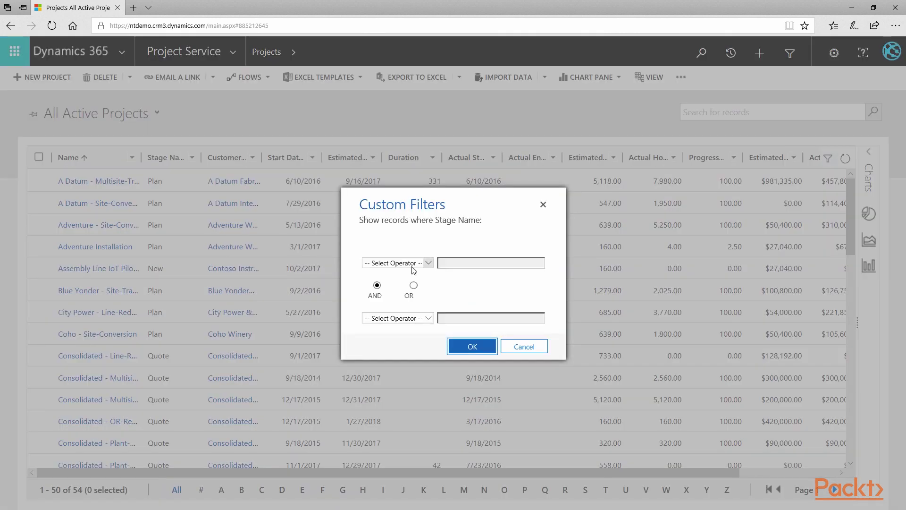
click(412, 263)
click(460, 263)
text(Quote)
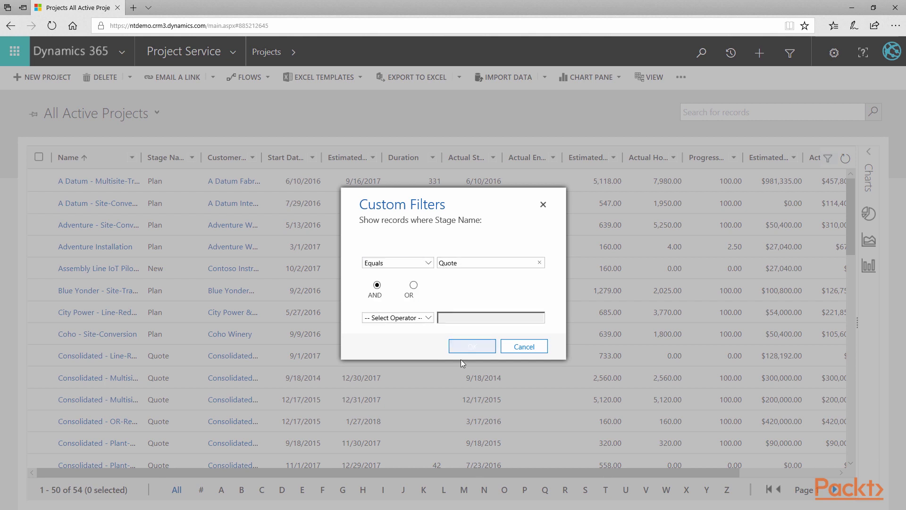
click(468, 347)
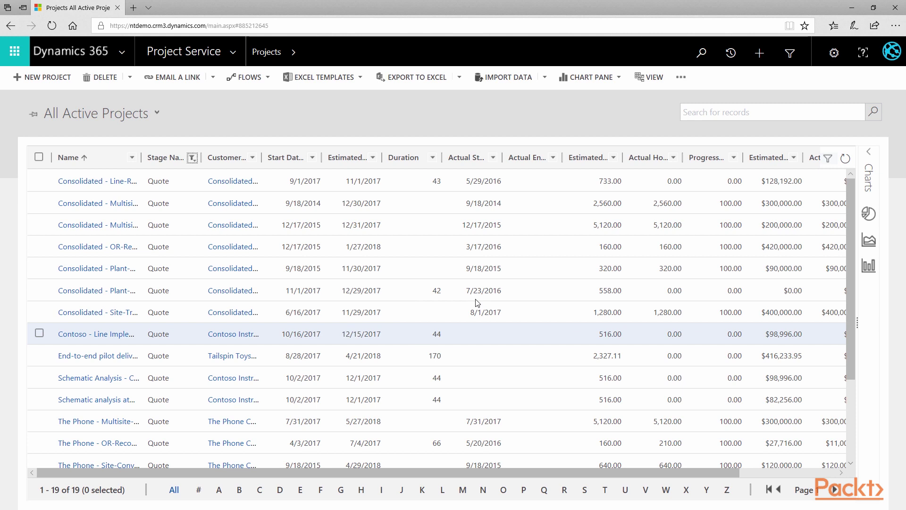
Search the filtered projects for 'Contoso'.
click(737, 113)
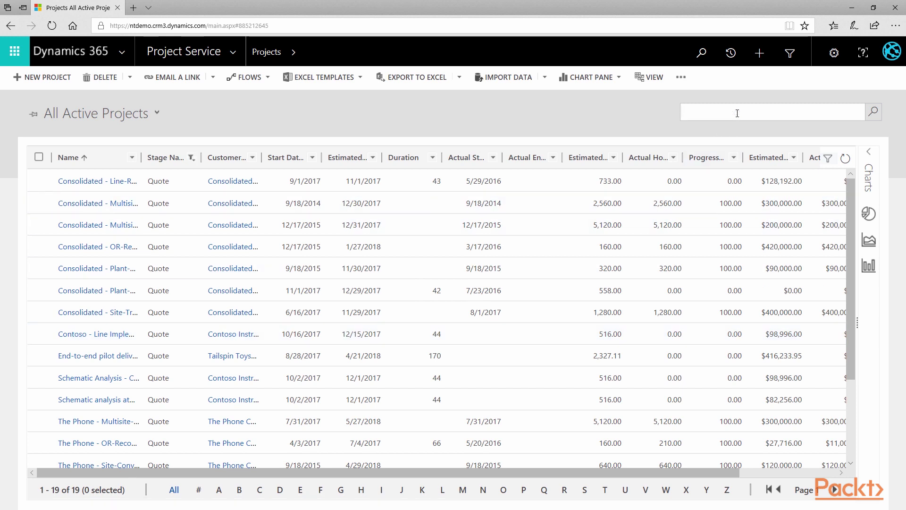
text(Contos)
text(o)
key(Return)
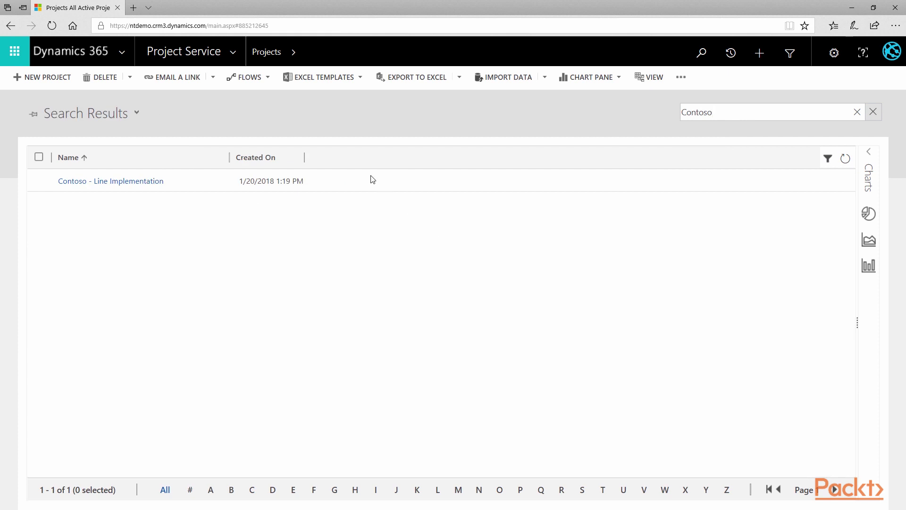
Open the Contoso - Line Implementation project and expand its Sales section.
click(134, 181)
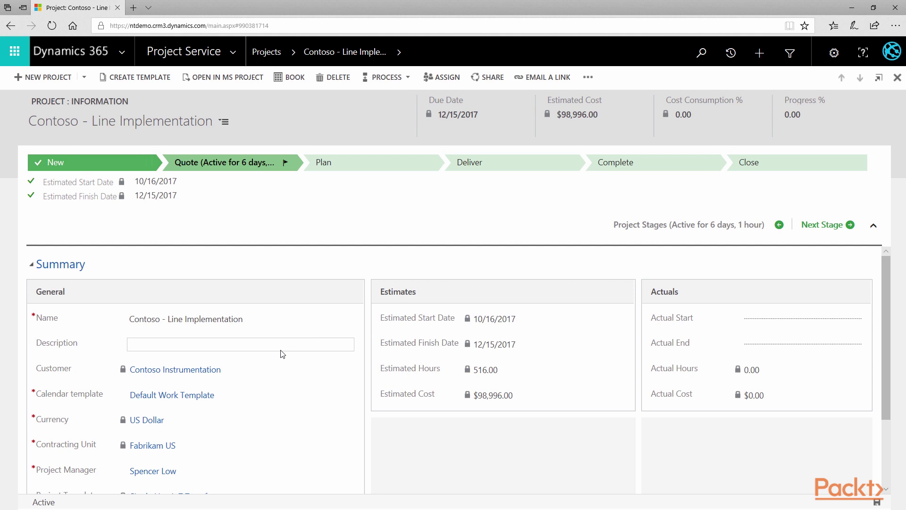
scroll(282, 354, down, 3)
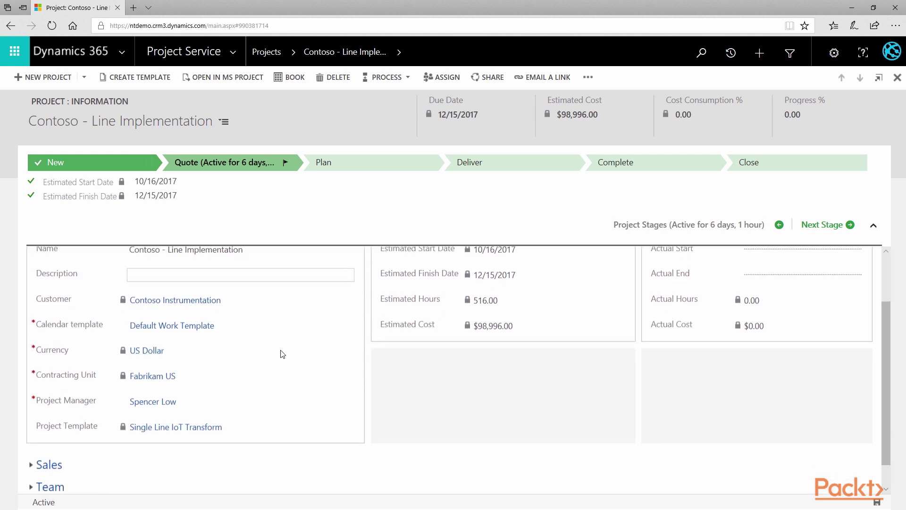
scroll(282, 354, up, 1)
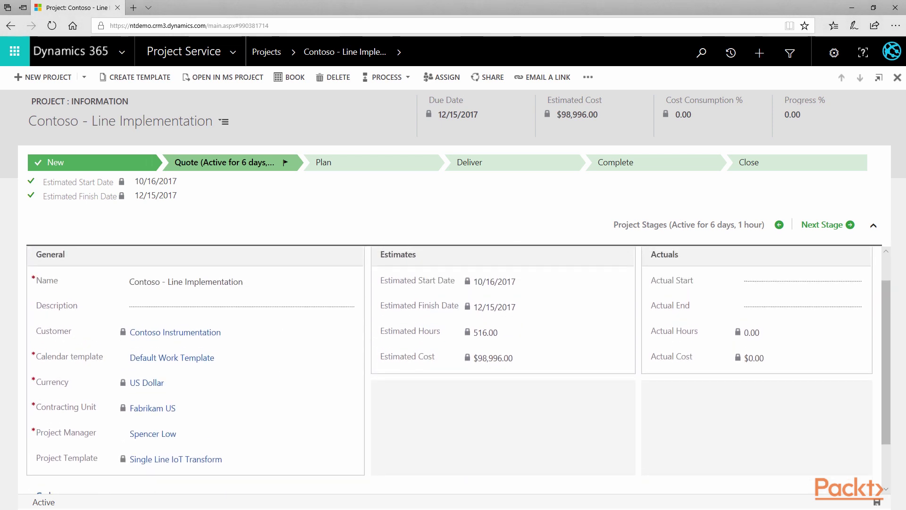
scroll(493, 427, down, 2)
scroll(490, 425, down, 1)
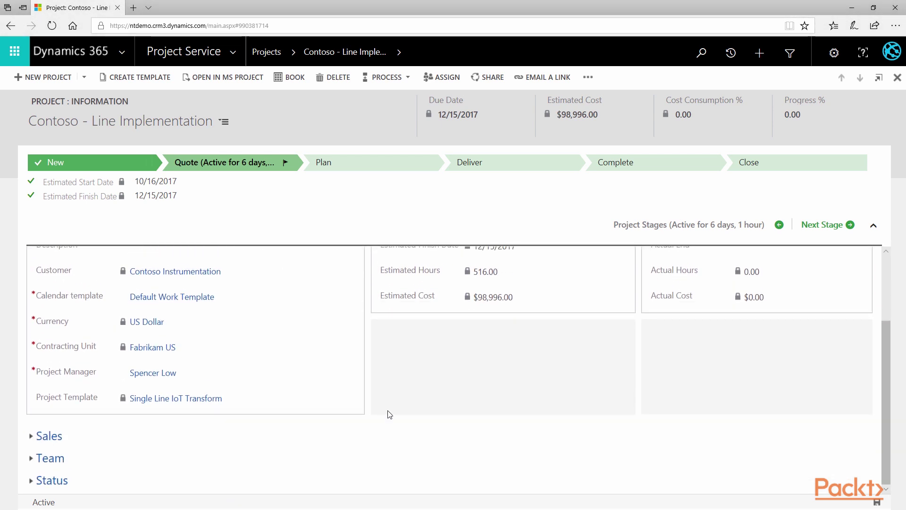
click(33, 437)
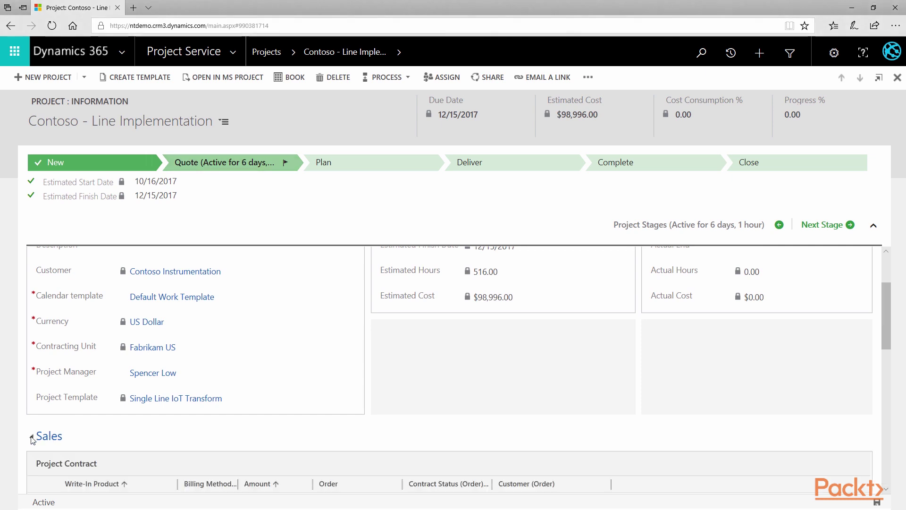
Expand the project's Team section to show its team members.
scroll(326, 425, down, 5)
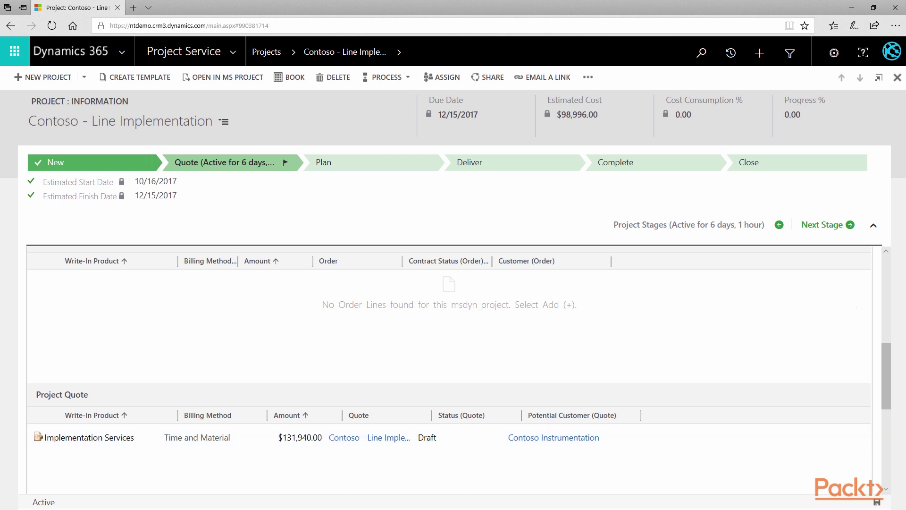
scroll(527, 407, down, 1)
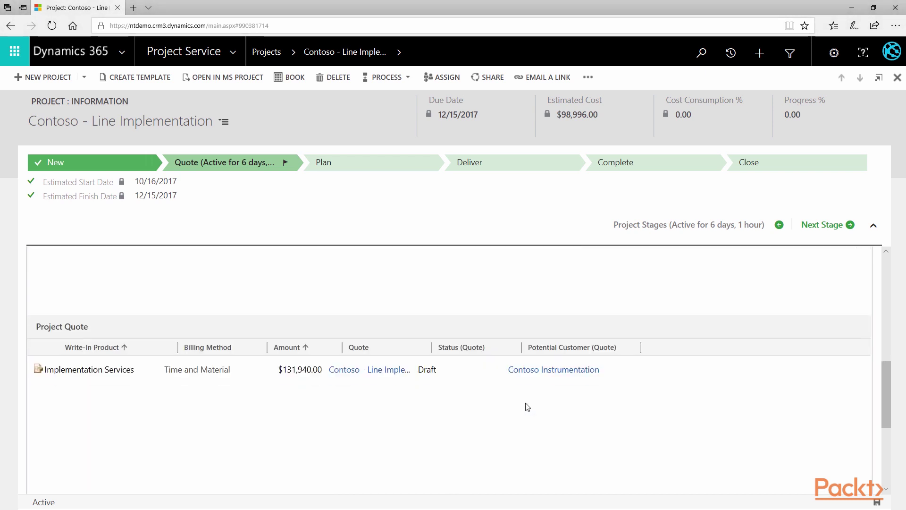
scroll(527, 406, down, 1)
scroll(527, 406, down, 1)
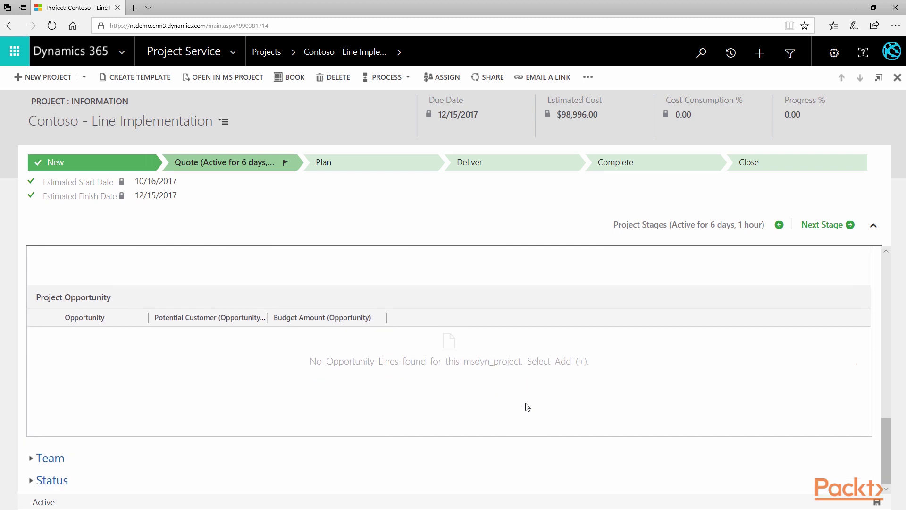
click(49, 458)
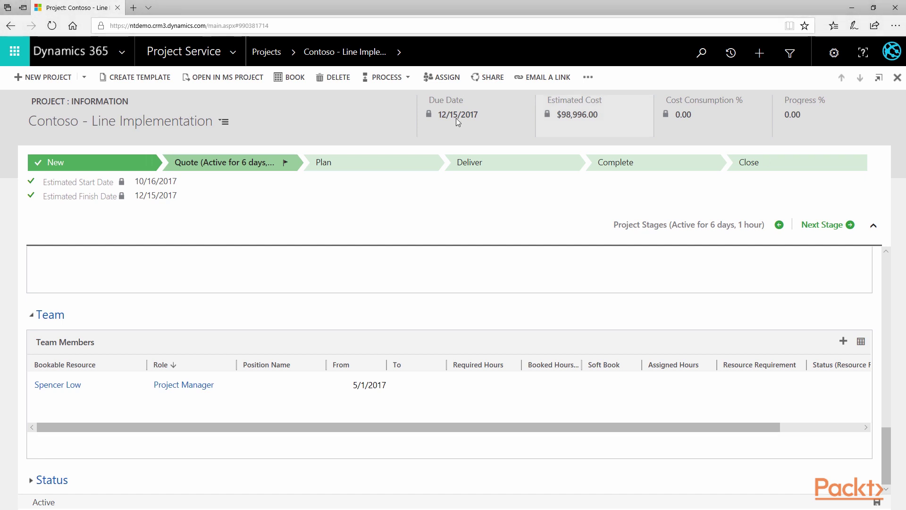
Return to all active projects and open City Power - Line-Redesign at its Plan stage.
click(268, 53)
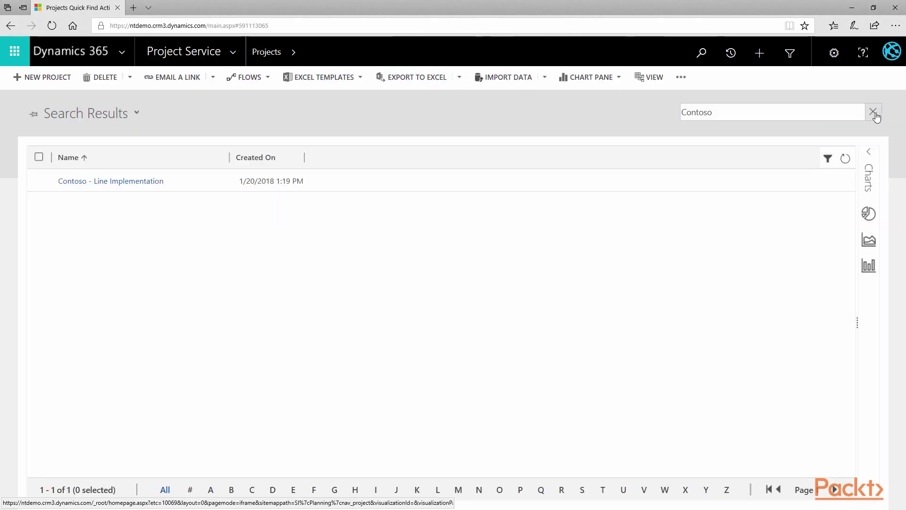
click(873, 111)
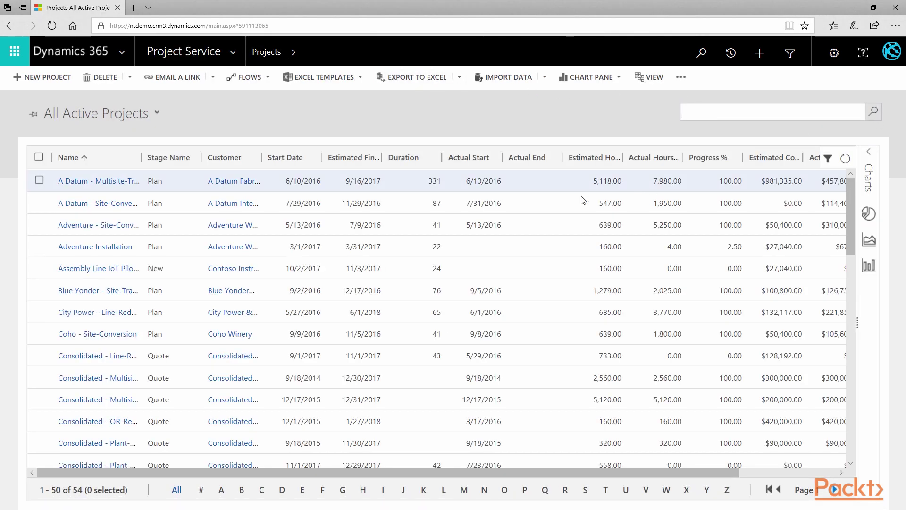
click(86, 313)
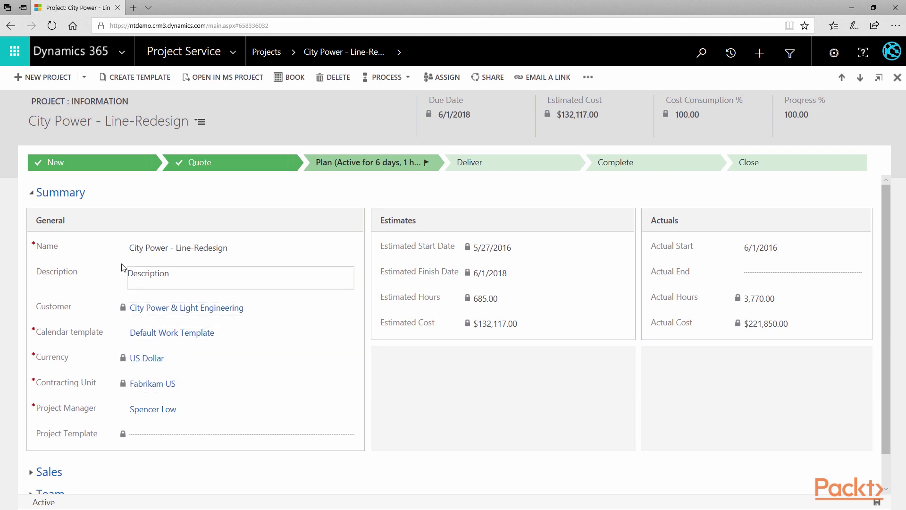
click(369, 165)
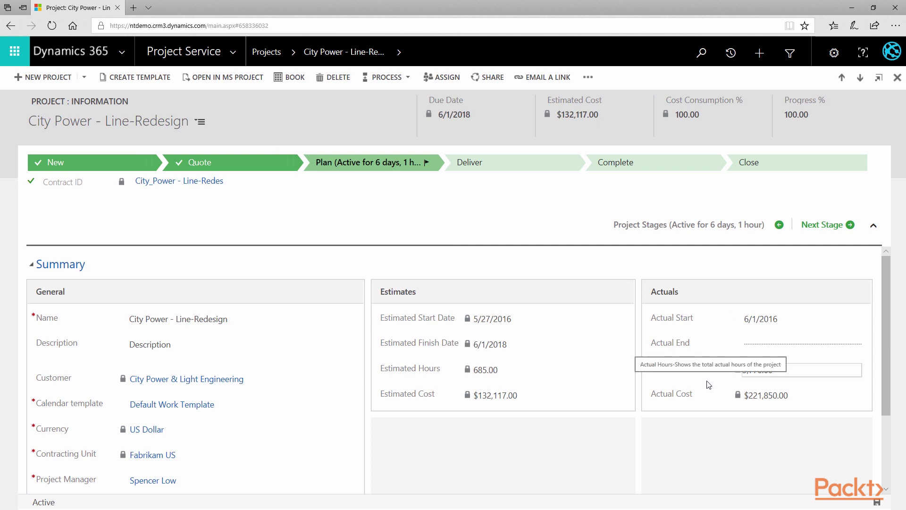
Expand Status and load the schedule and cost performance-by-role charts.
scroll(725, 441, down, 2)
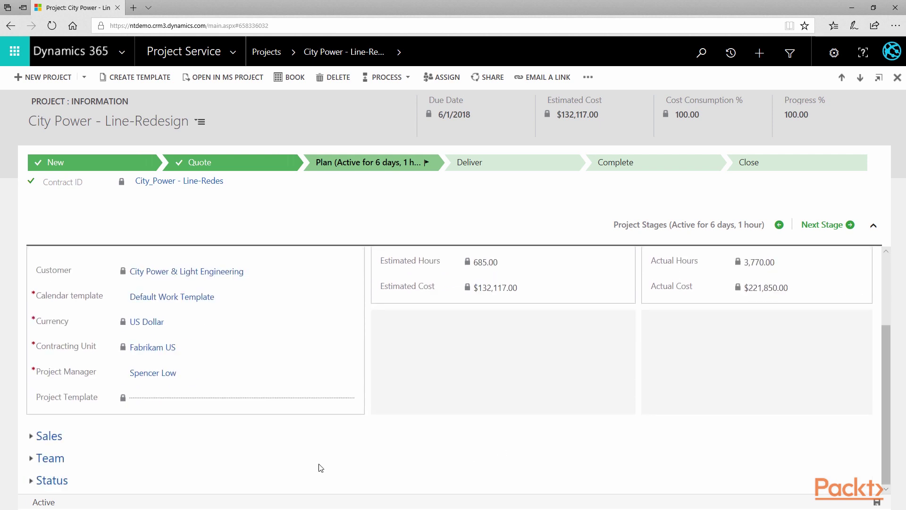
click(61, 479)
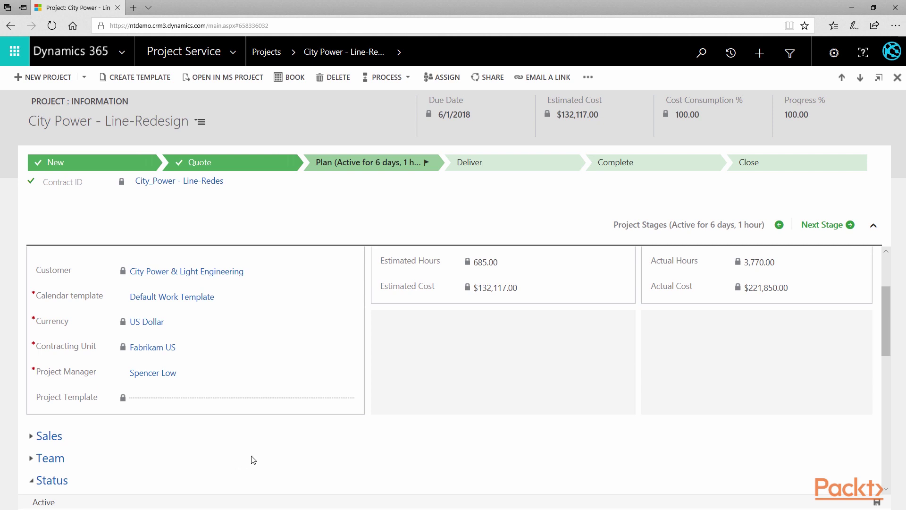
scroll(253, 459, down, 4)
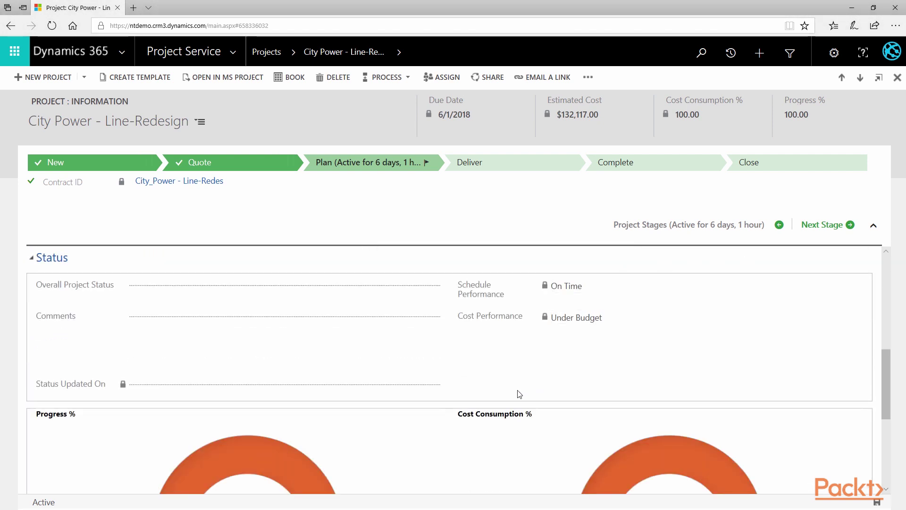
scroll(519, 394, down, 2)
scroll(497, 400, down, 2)
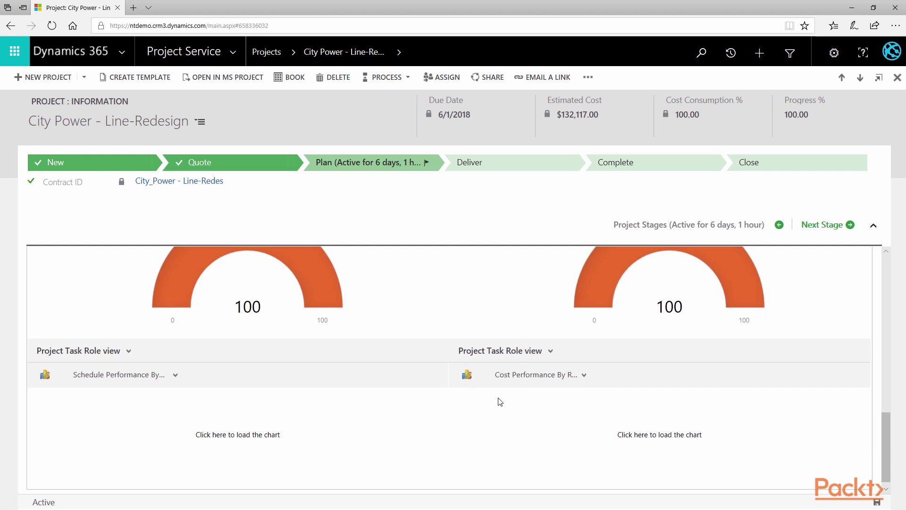
click(235, 427)
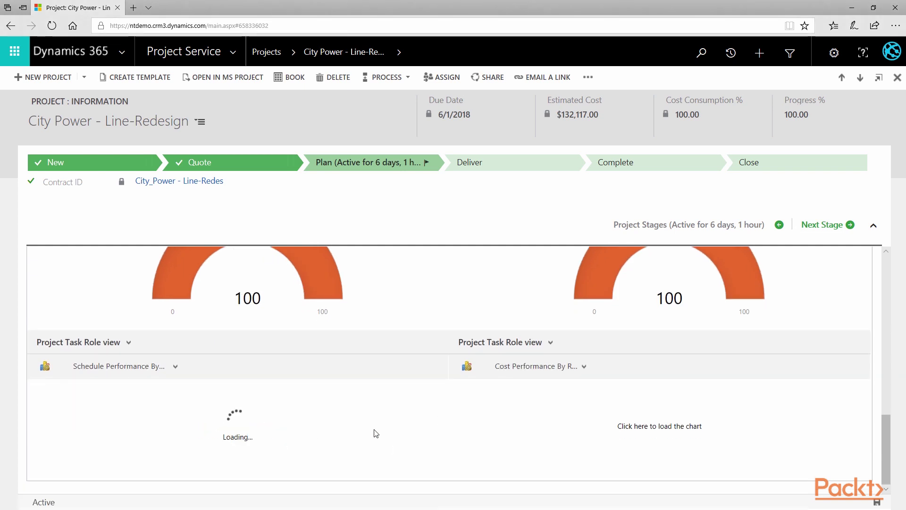
click(674, 430)
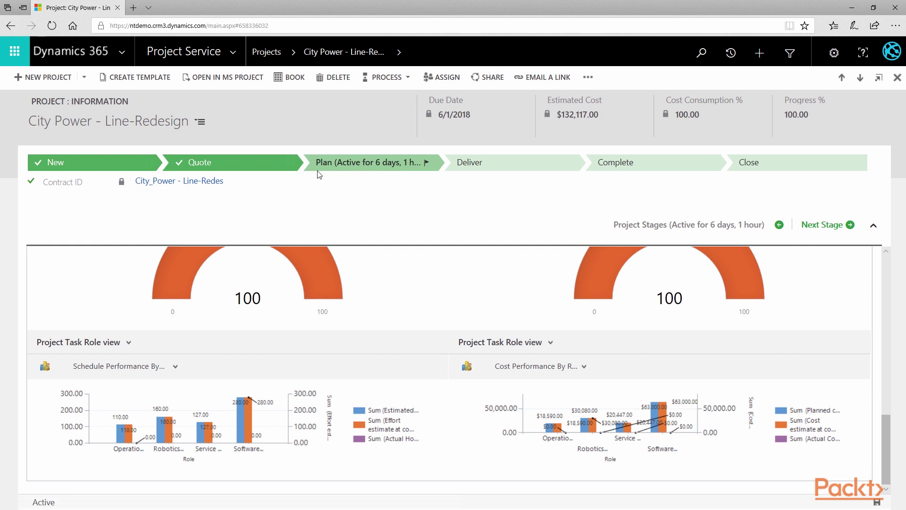
Open the City Power work breakdown structure Gantt and inspect task 1.1's end date.
click(399, 52)
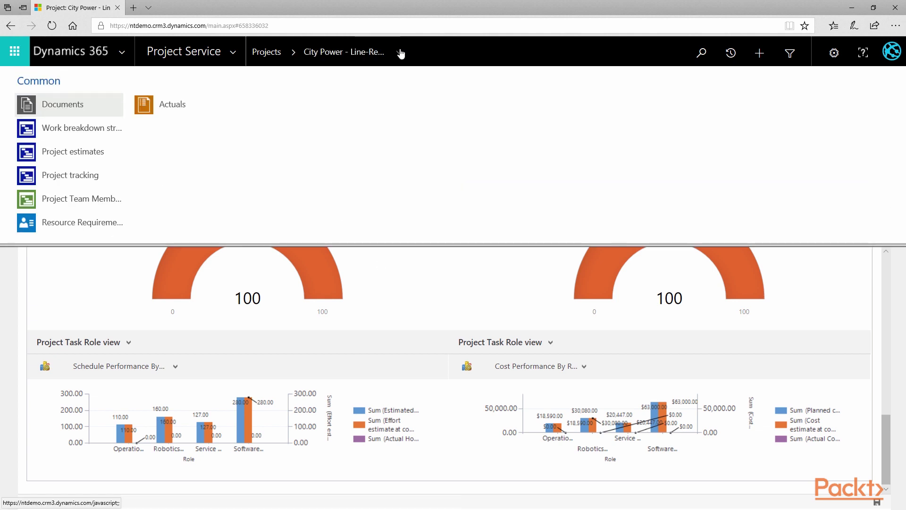
click(78, 129)
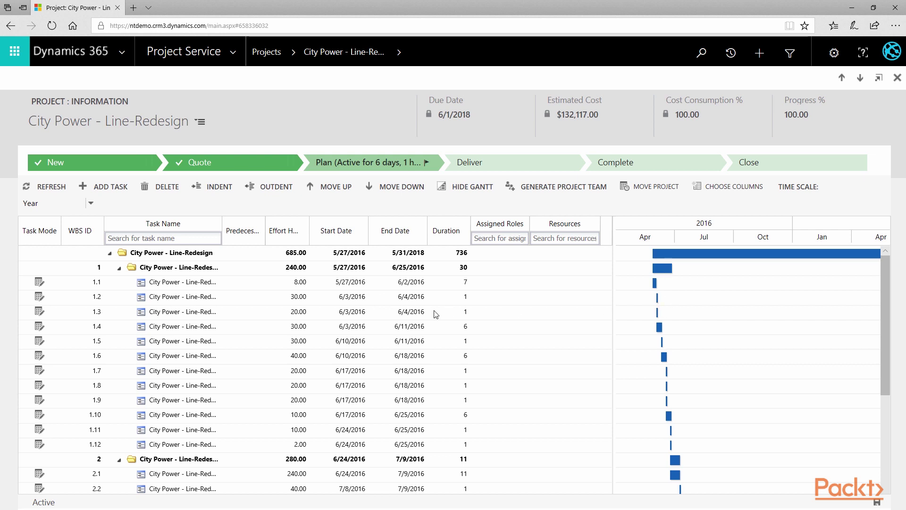
click(409, 283)
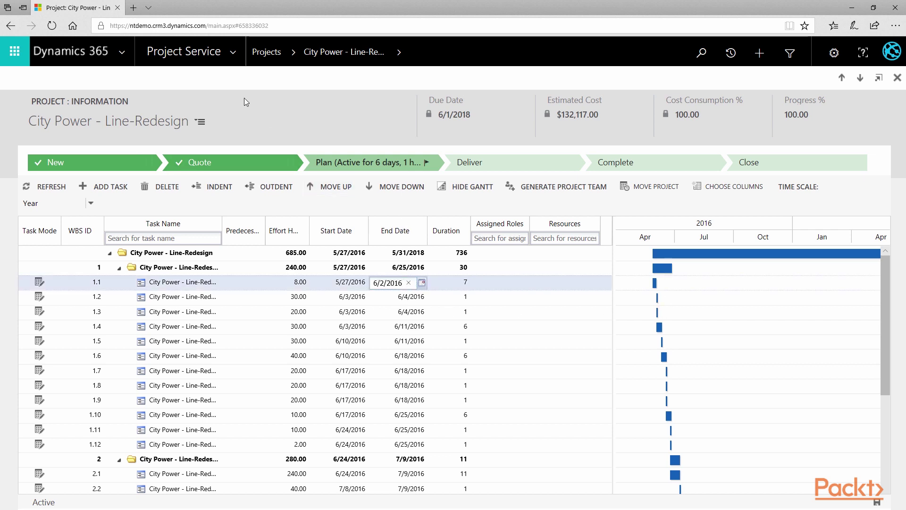
click(396, 53)
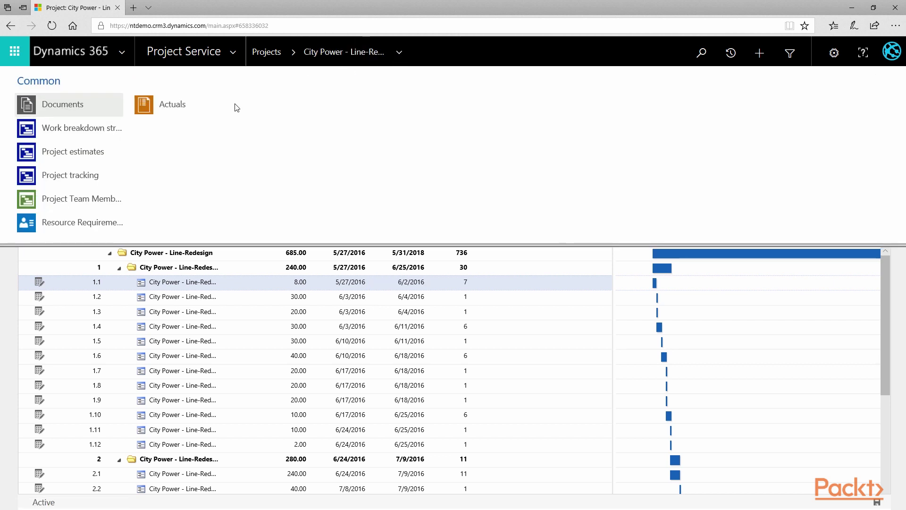
Show the project estimates grouped by Role and time-phased by Cost.
click(83, 152)
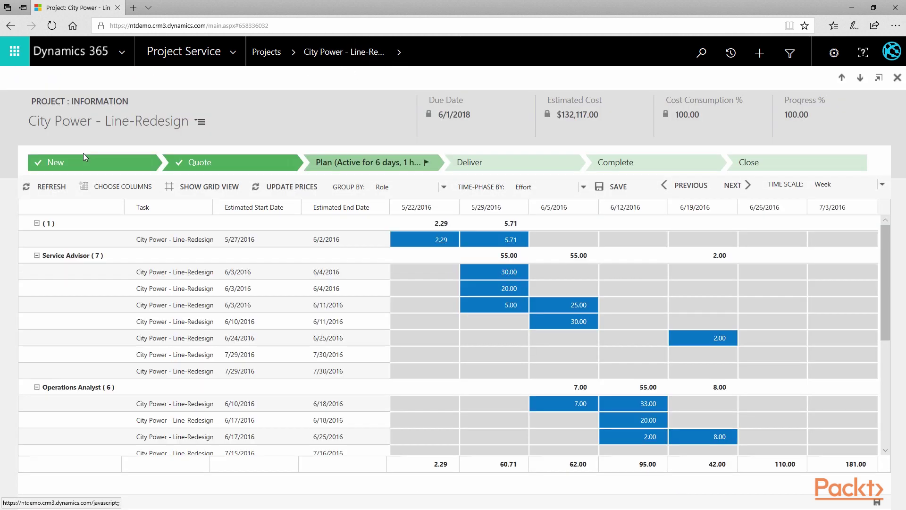
click(108, 187)
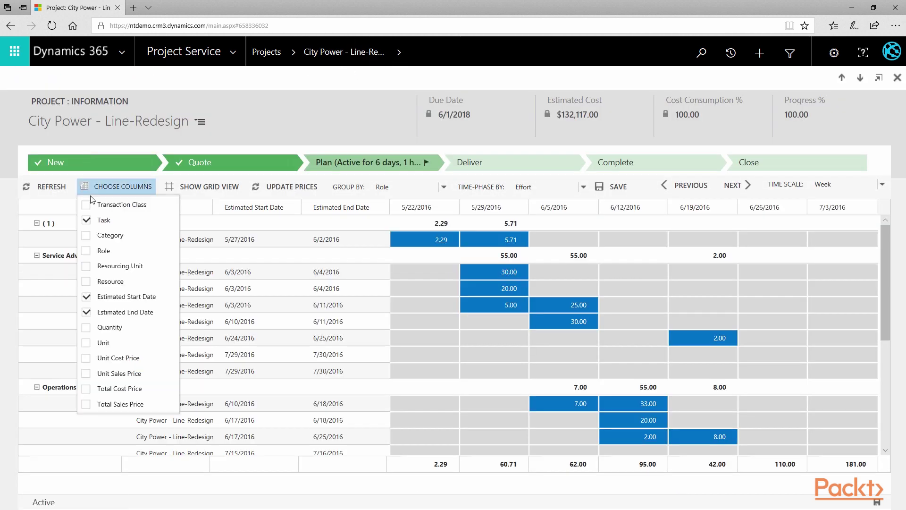
click(191, 319)
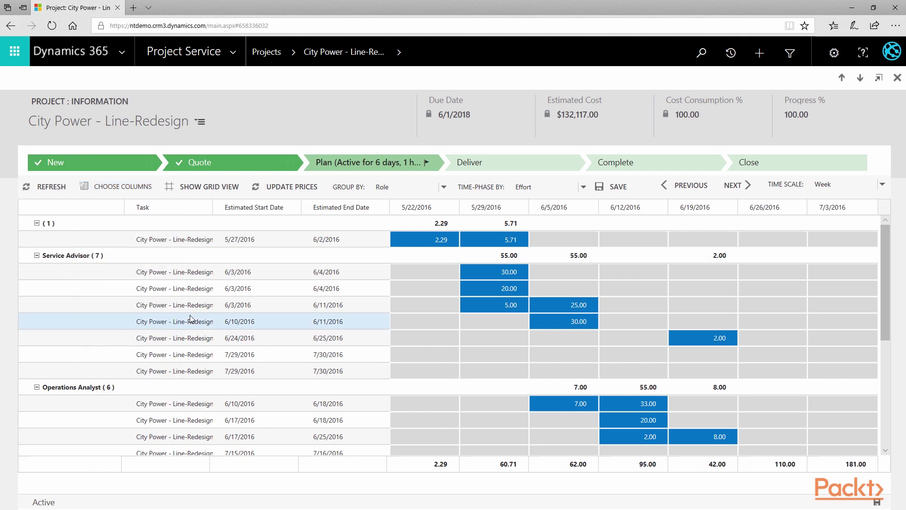
click(443, 187)
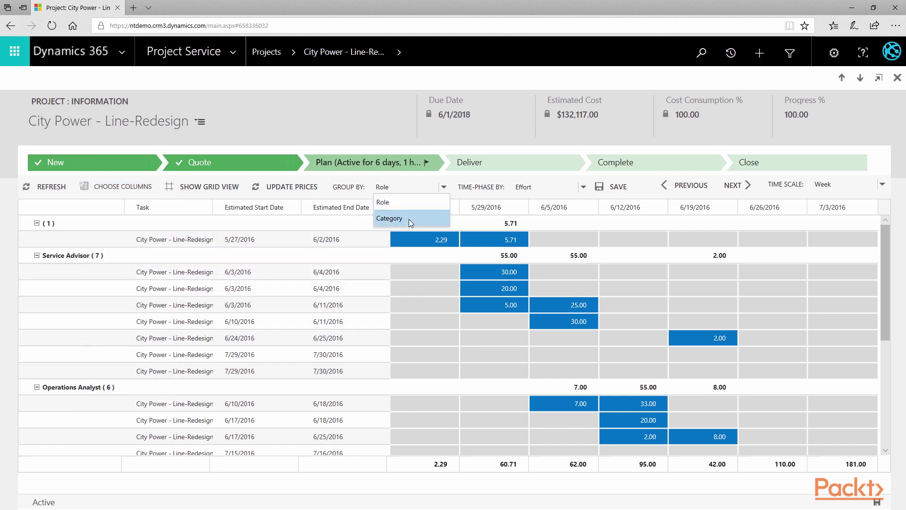
click(410, 219)
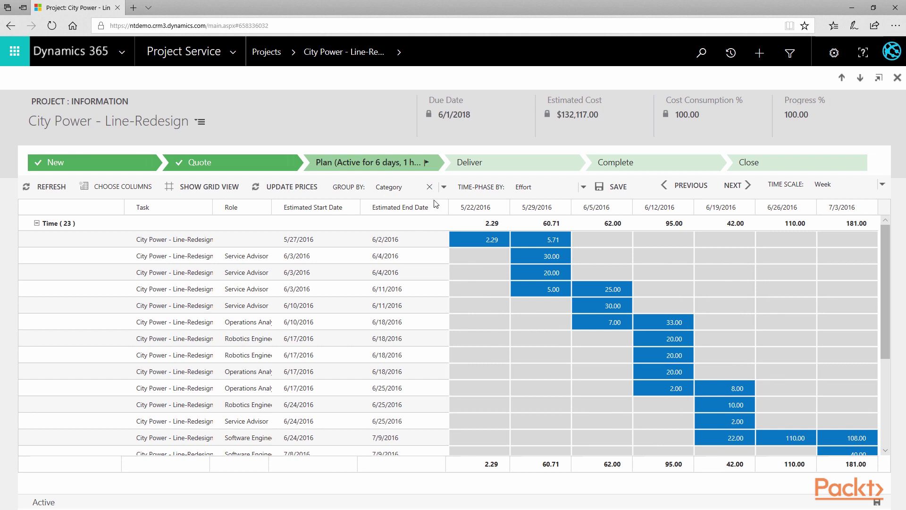
click(429, 187)
click(400, 206)
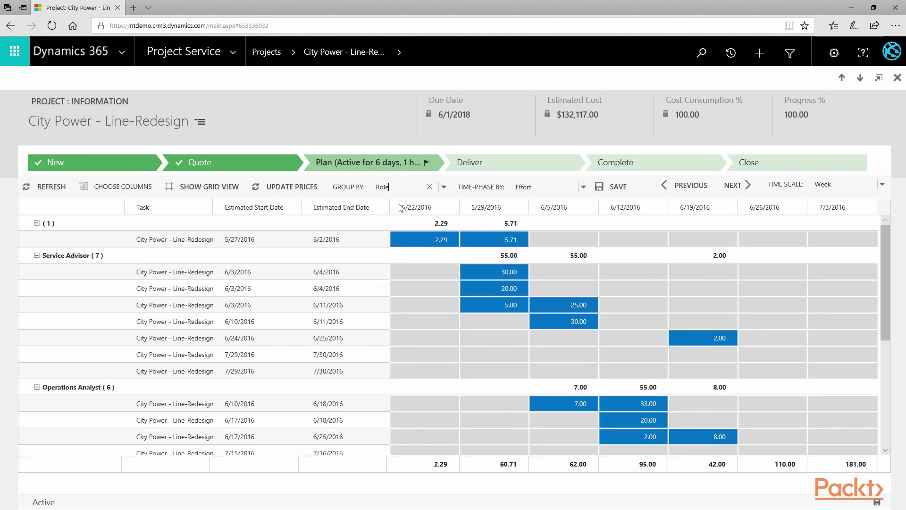
click(583, 187)
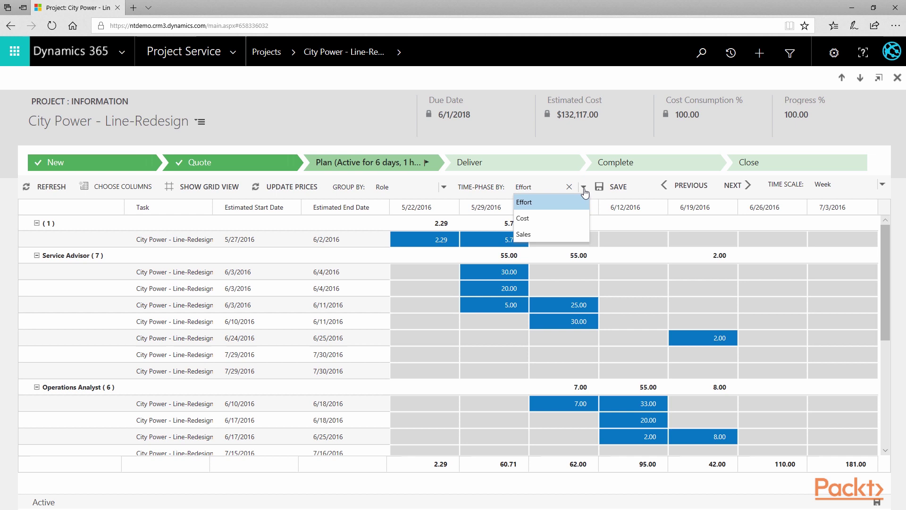
click(548, 221)
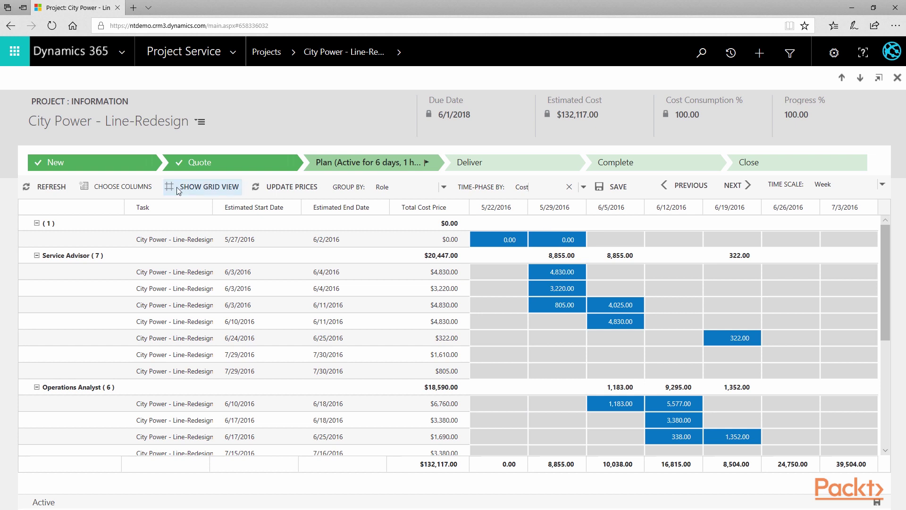
click(134, 189)
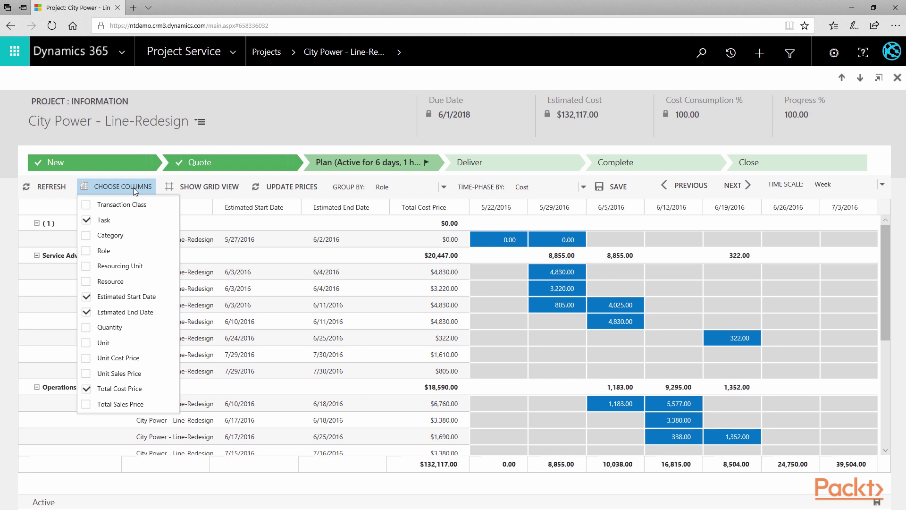
click(197, 186)
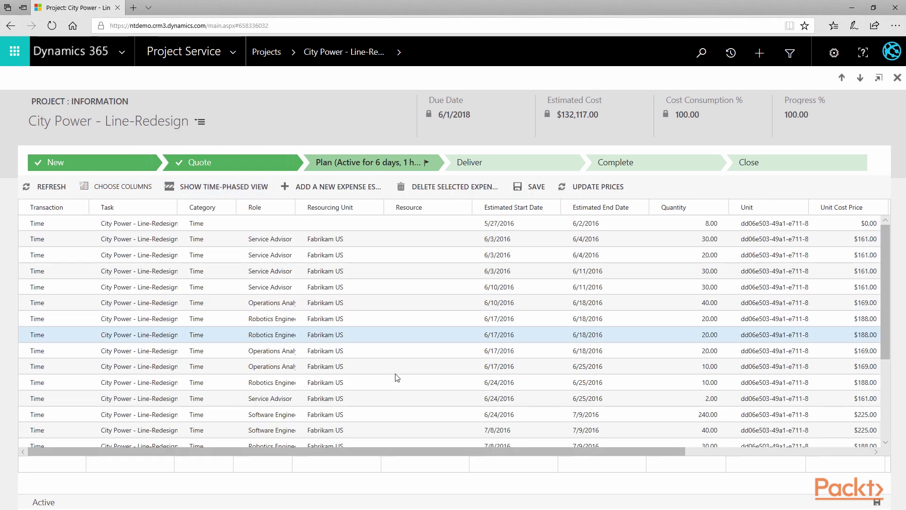
scroll(394, 373, down, 3)
click(227, 189)
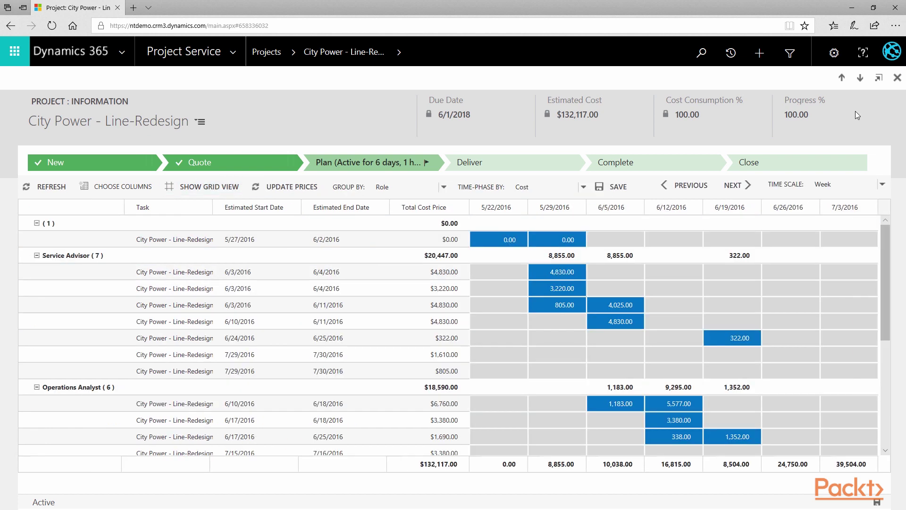
click(882, 184)
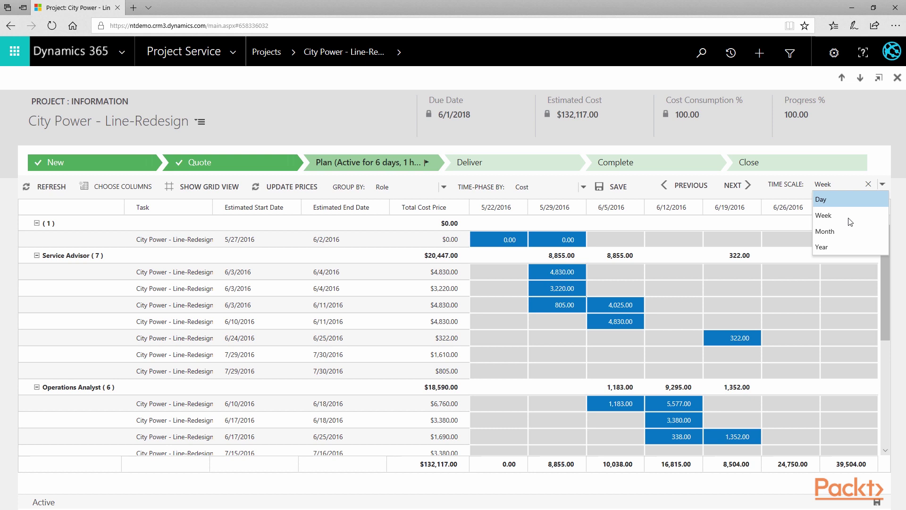
click(837, 233)
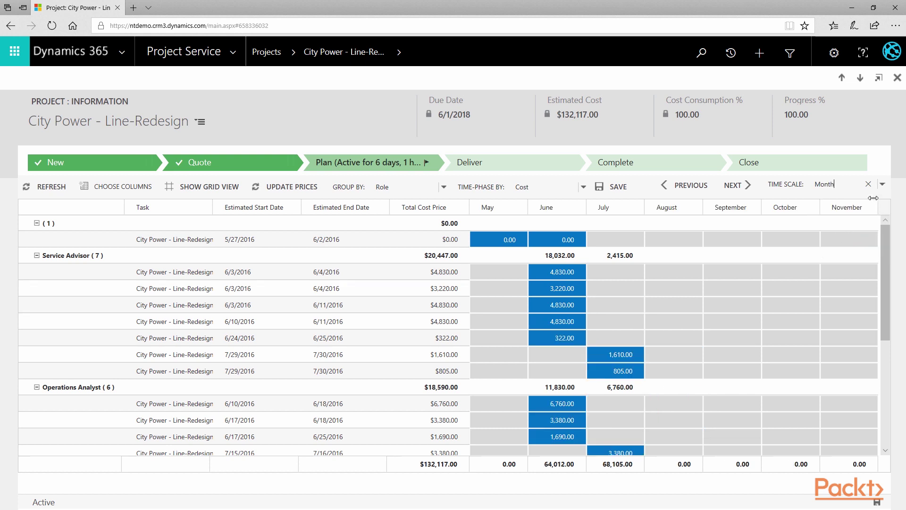
click(882, 185)
click(832, 219)
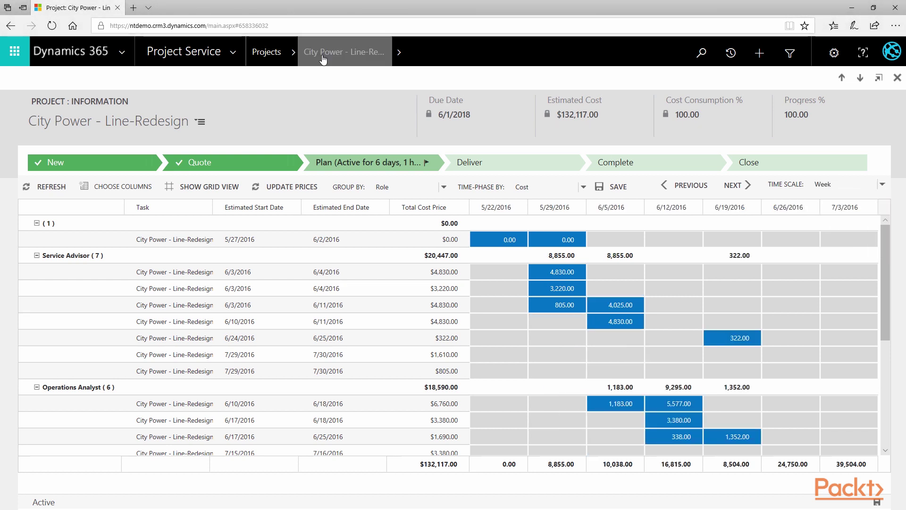
Open Project tracking, view Cost Tracking, then return to Effort Tracking.
click(399, 52)
click(81, 177)
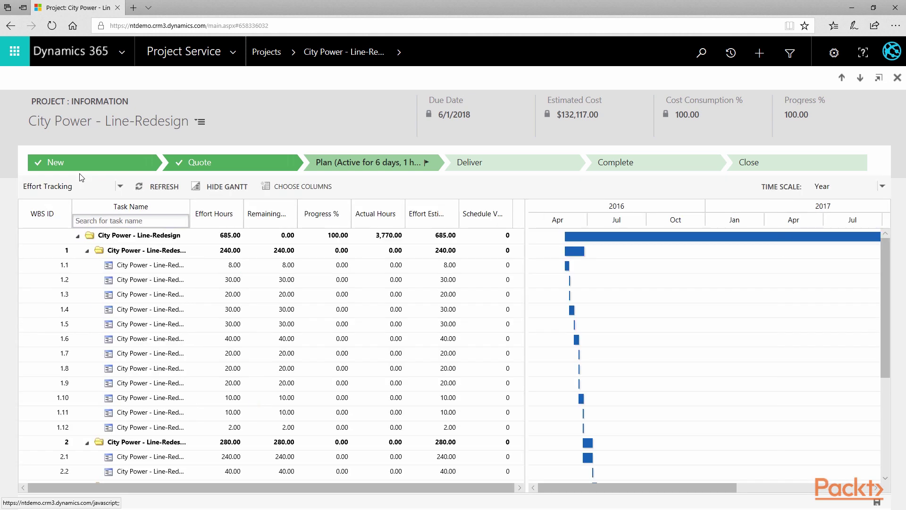
click(120, 186)
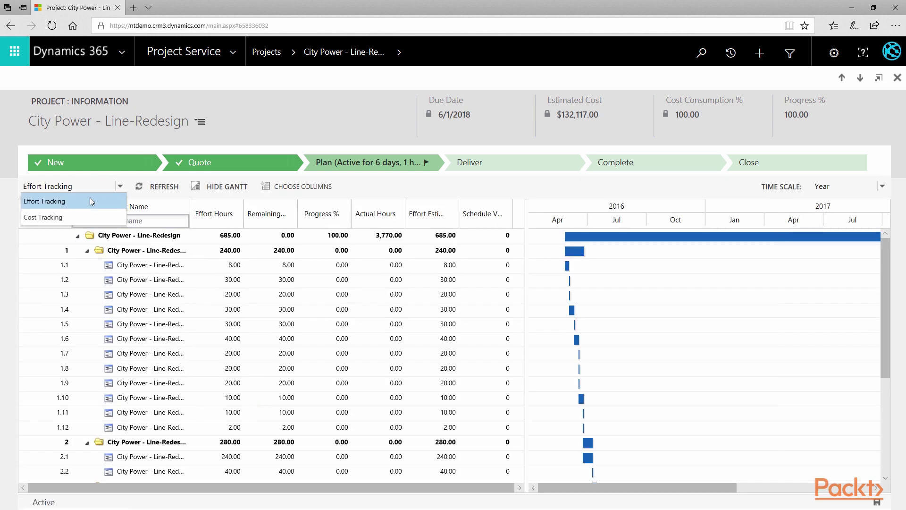
click(56, 218)
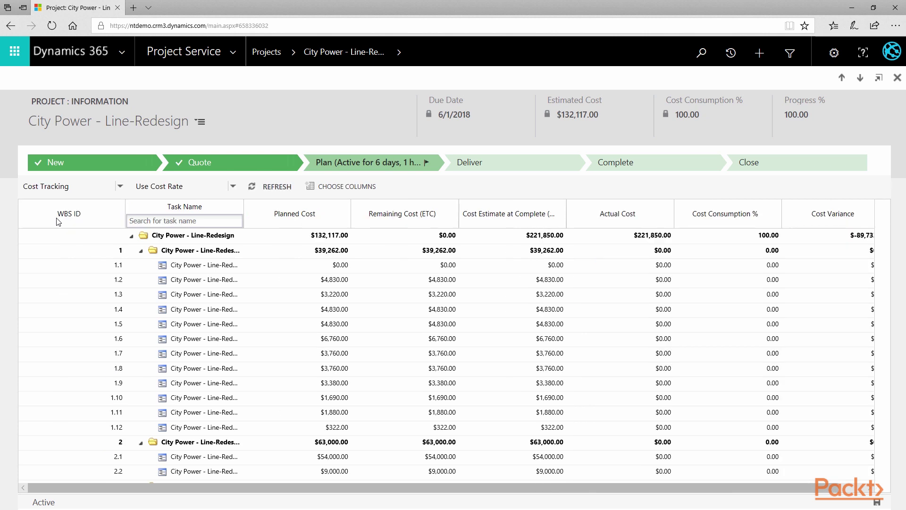
click(118, 187)
click(64, 200)
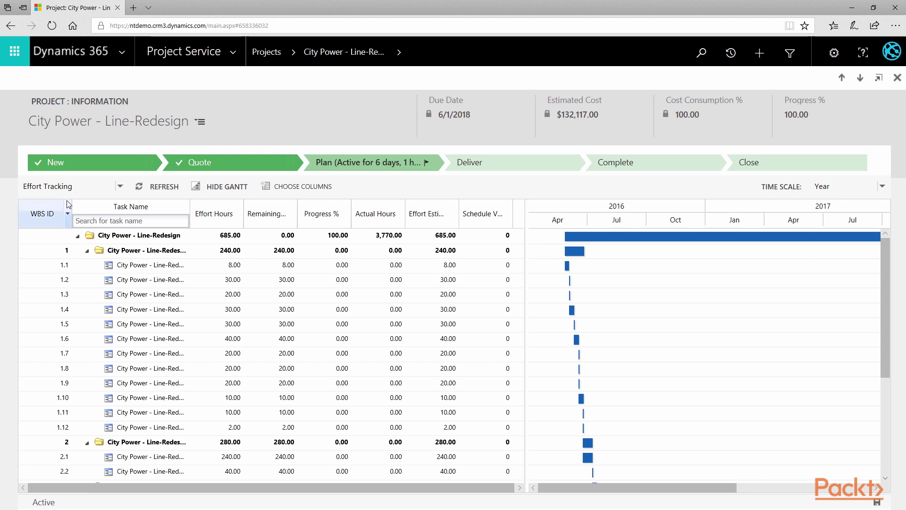
Add and save an evenly distributed, 45-minute resource requirement starting 1/29/2018.
click(400, 54)
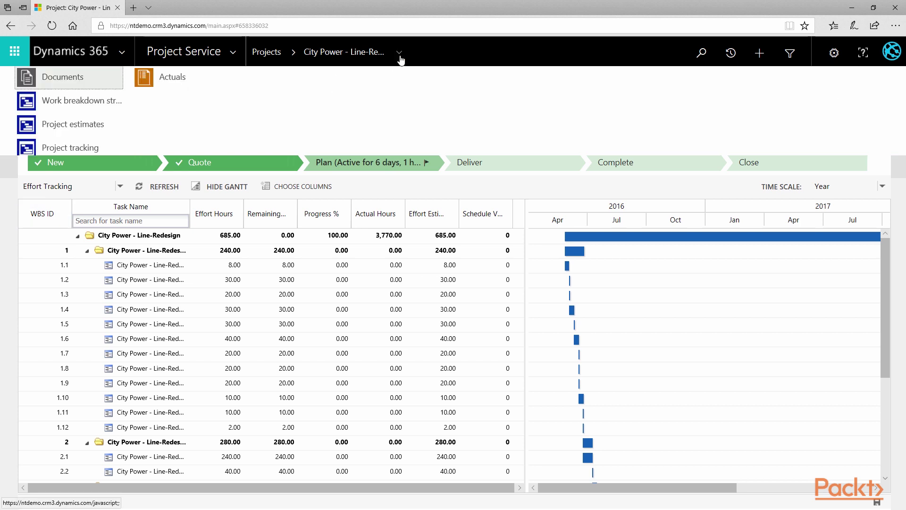
click(92, 220)
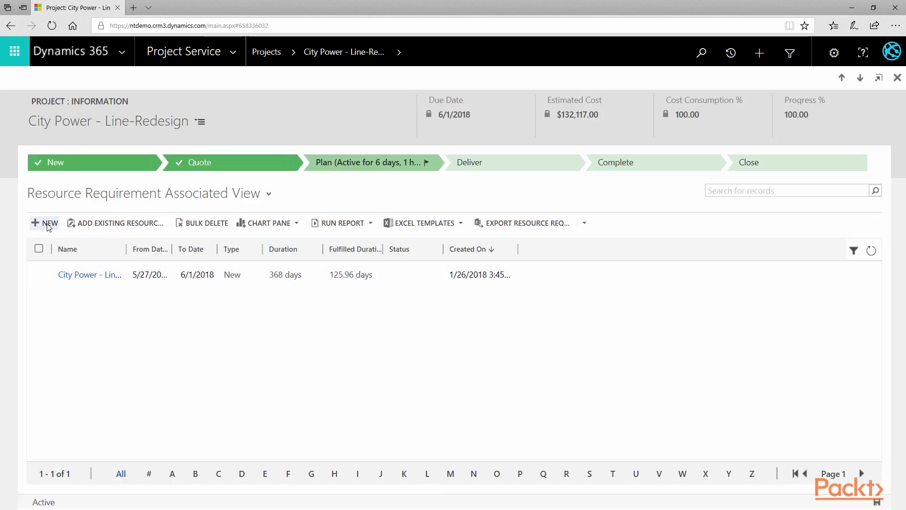
click(47, 223)
click(436, 112)
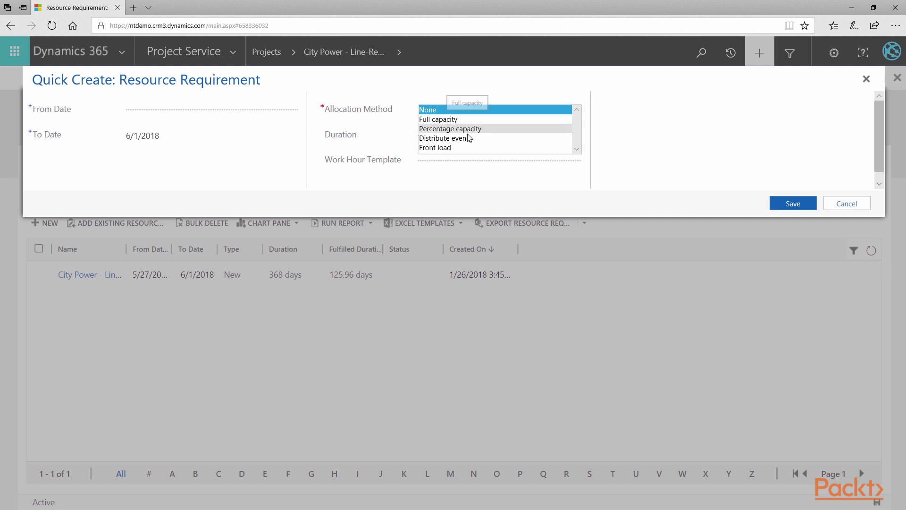
click(469, 139)
mouse_move(499, 135)
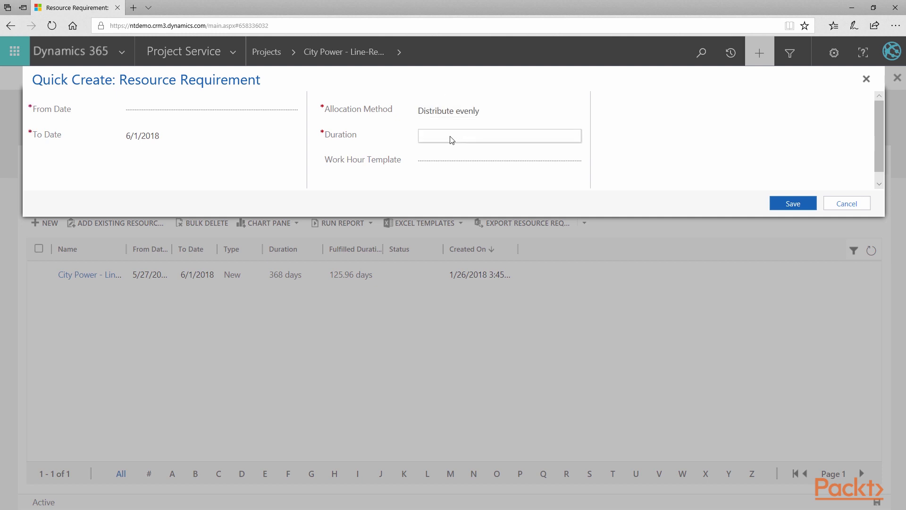
click(570, 137)
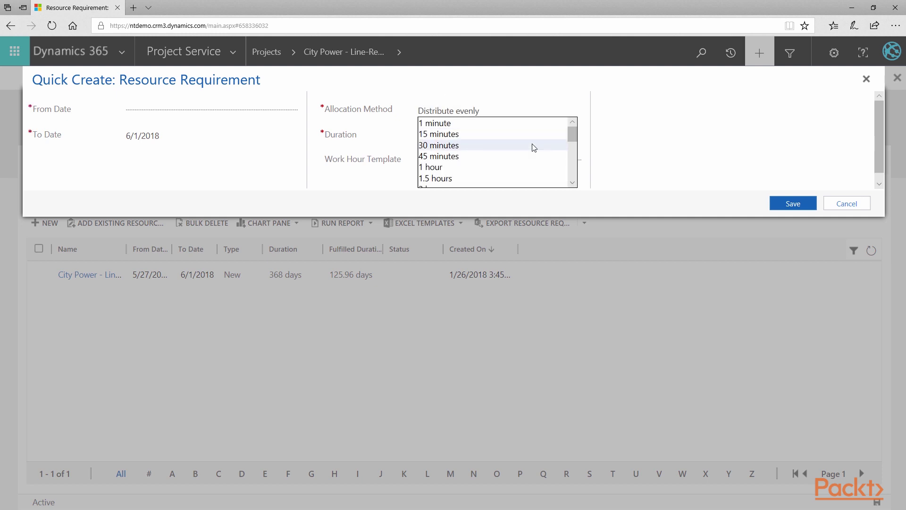
click(463, 156)
click(211, 111)
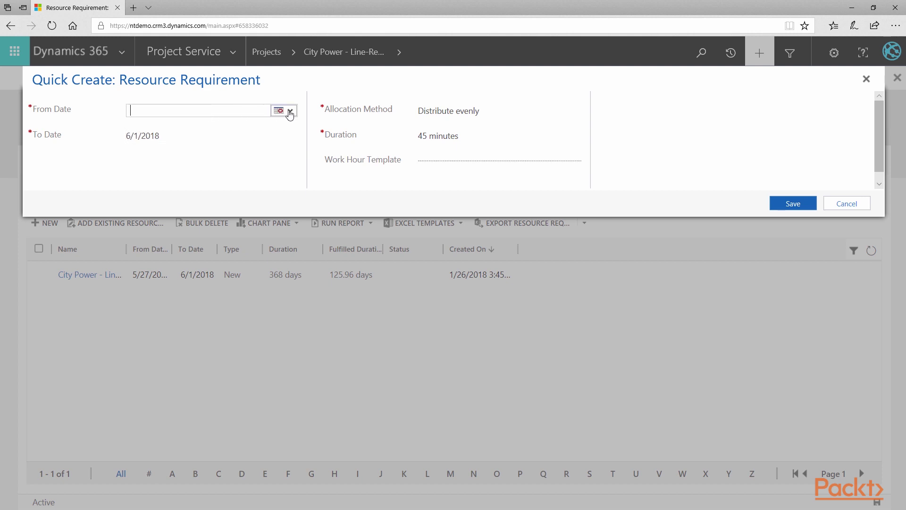
click(292, 110)
click(290, 186)
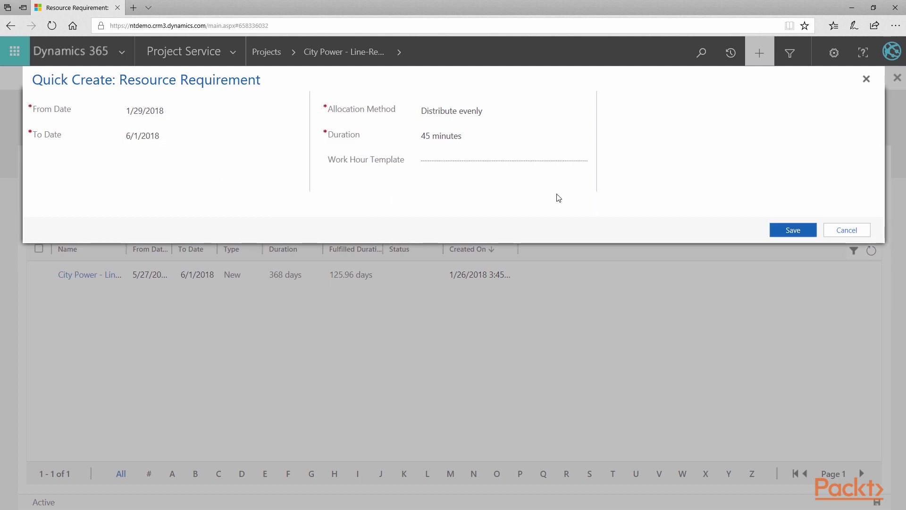
click(793, 230)
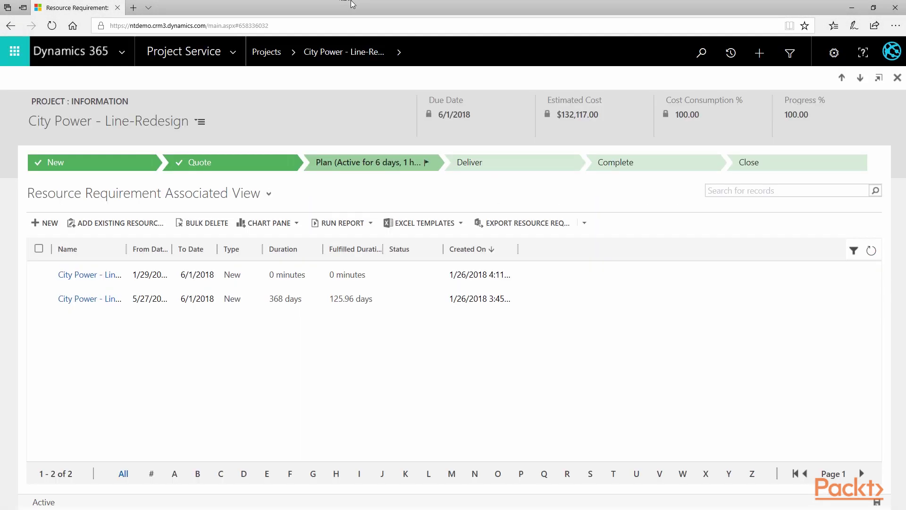
Open Project Team Members and start a blank new team member form.
click(399, 55)
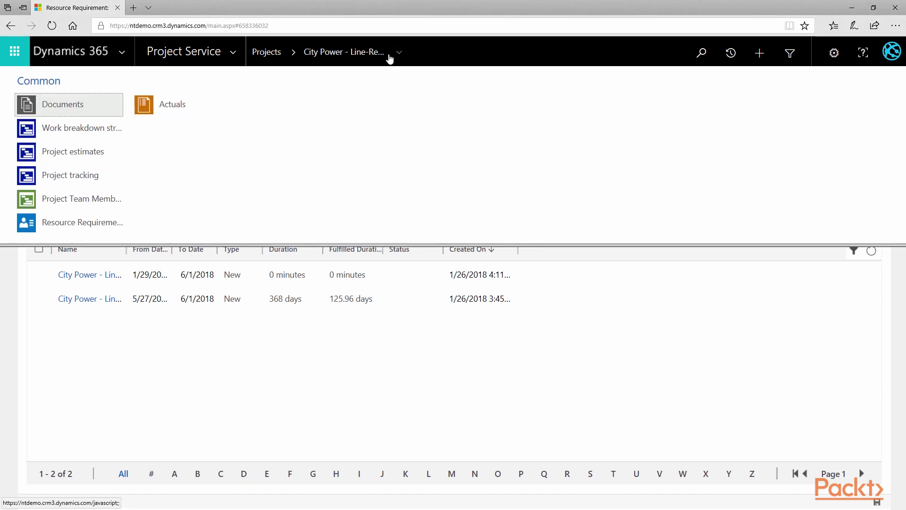
click(98, 198)
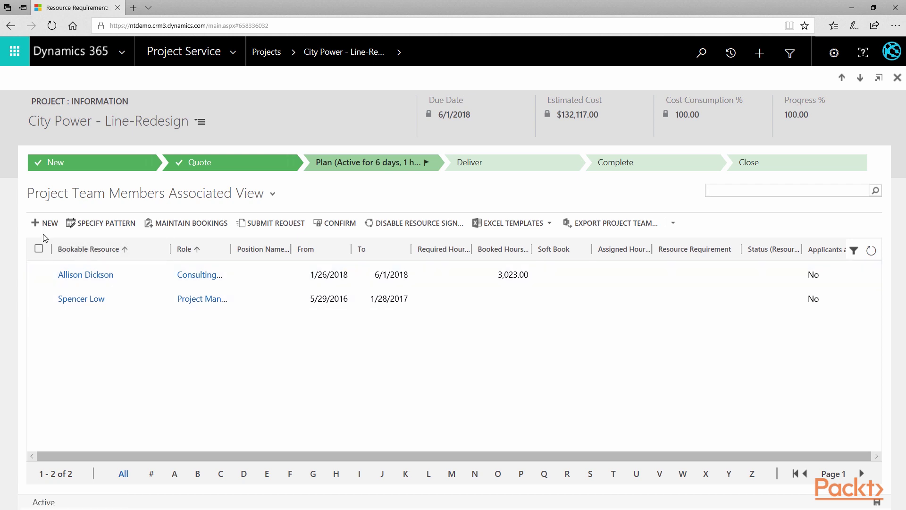
click(44, 225)
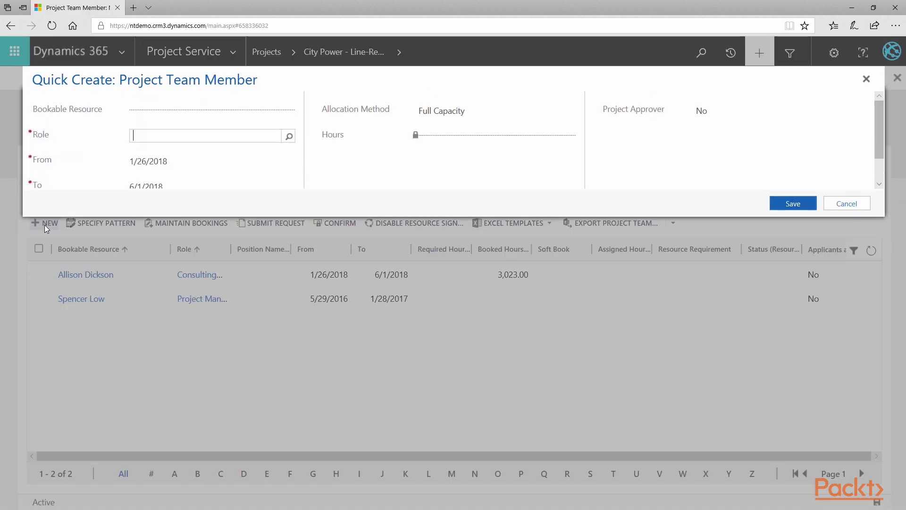